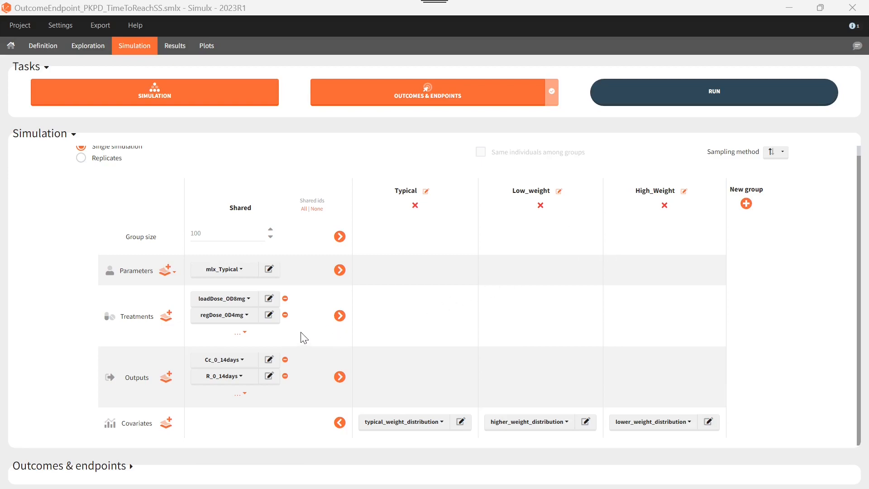
# - Display the R output distribution plots one at a time and open the visual cues settings
pyautogui.click(215, 47)
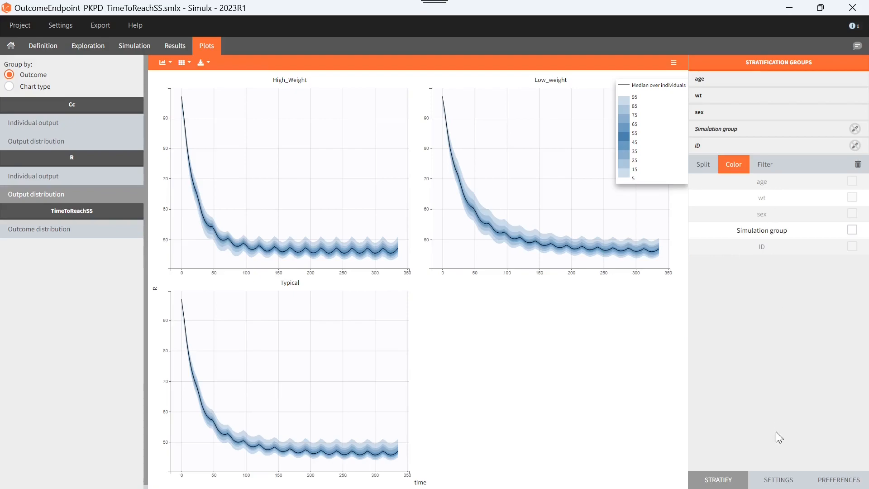
pyautogui.click(778, 479)
pyautogui.click(760, 258)
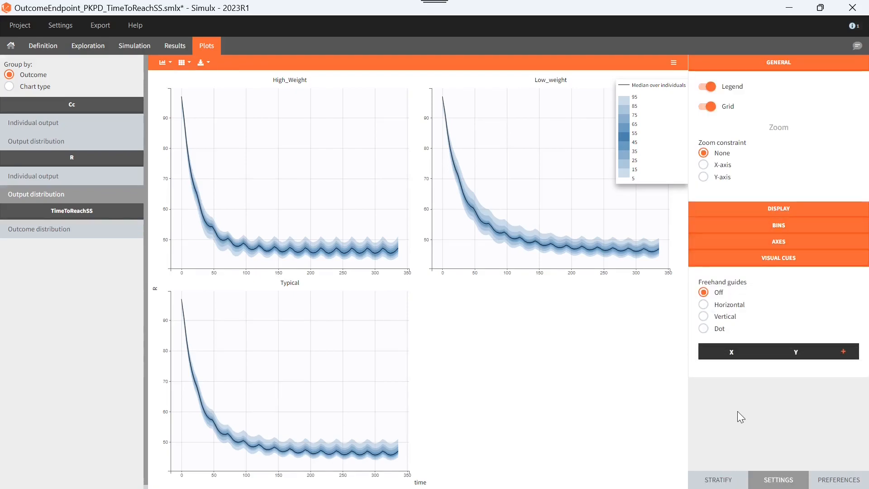
pyautogui.click(165, 63)
pyautogui.click(162, 76)
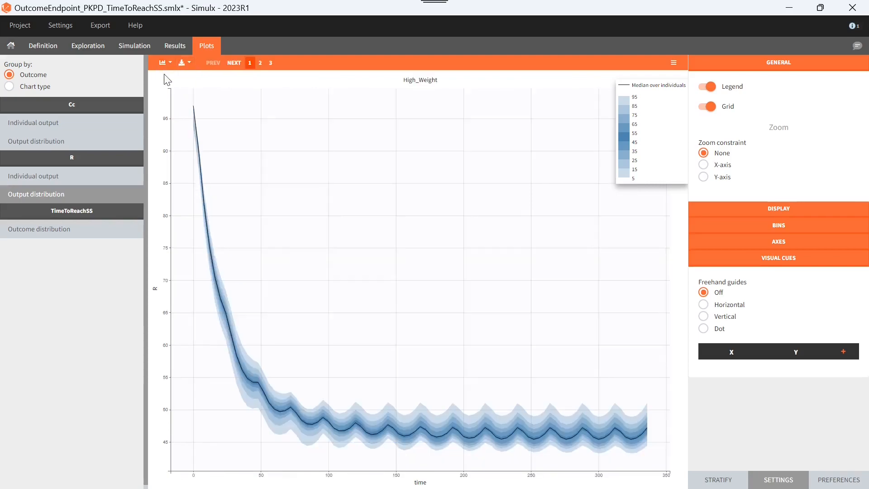
# - Add a horizontal guide at R of about 45.37 and a vertical guide at time about 204.69, and restore the grid layout
pyautogui.click(722, 306)
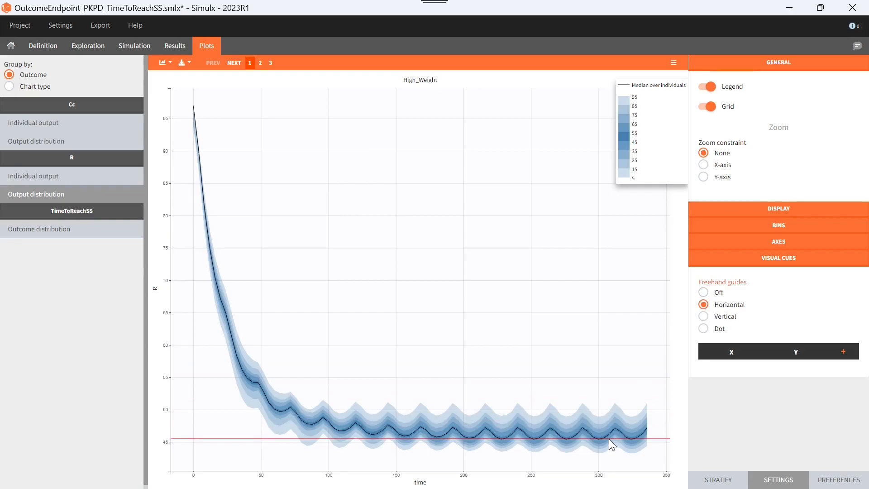
pyautogui.click(609, 439)
pyautogui.click(733, 317)
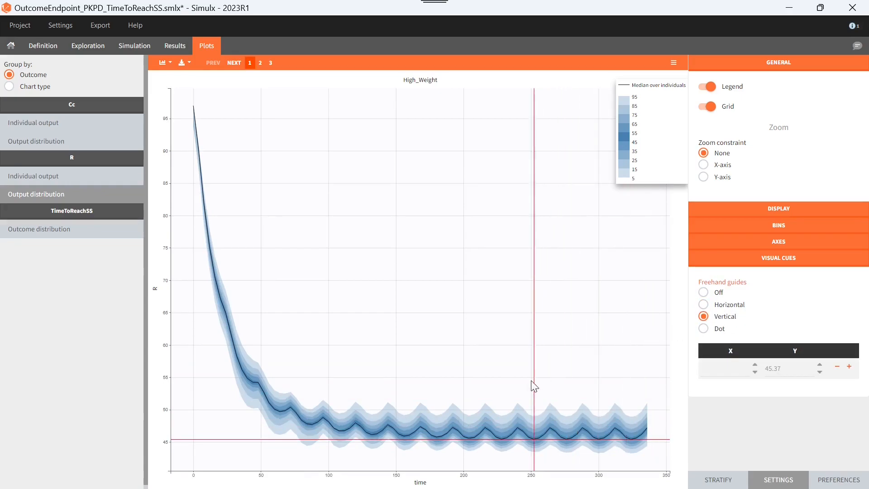
pyautogui.click(469, 394)
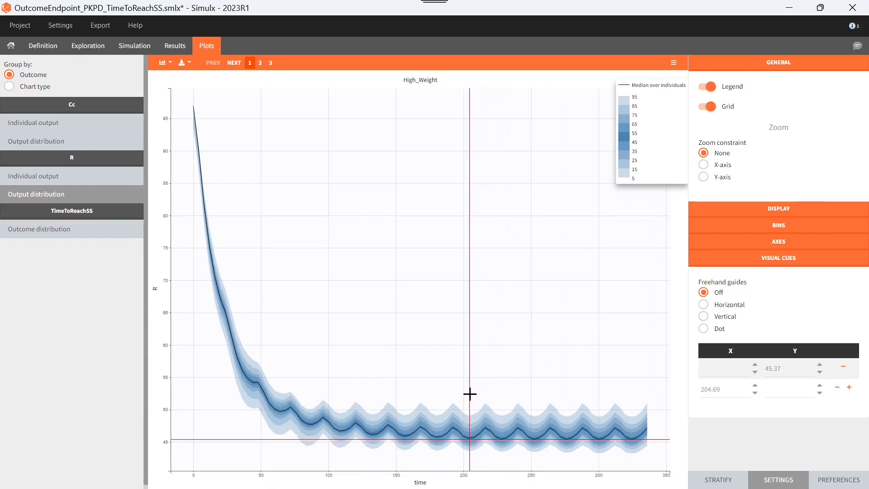
pyautogui.click(165, 64)
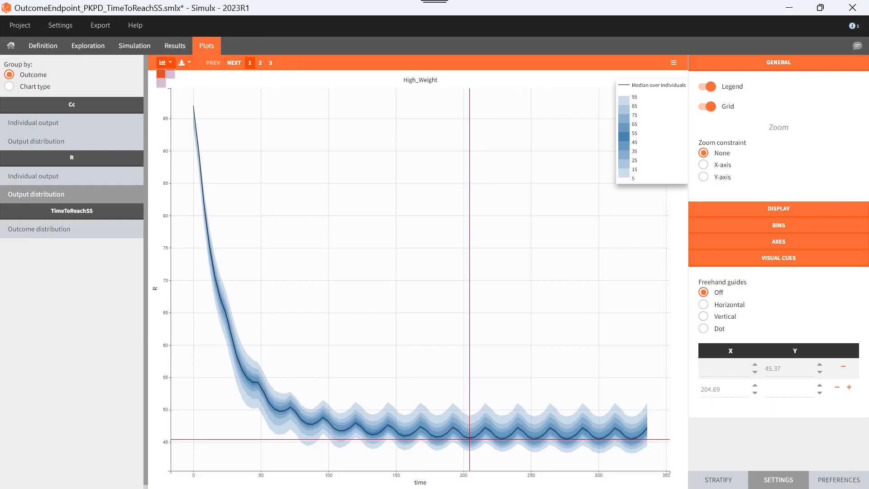
pyautogui.click(170, 84)
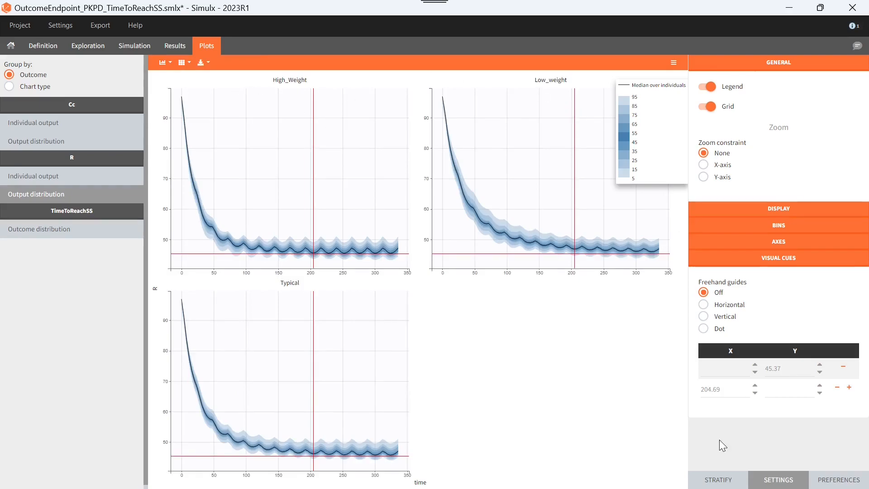
# - Merge the simulation group splits of the R output distribution into a single plot
pyautogui.click(718, 480)
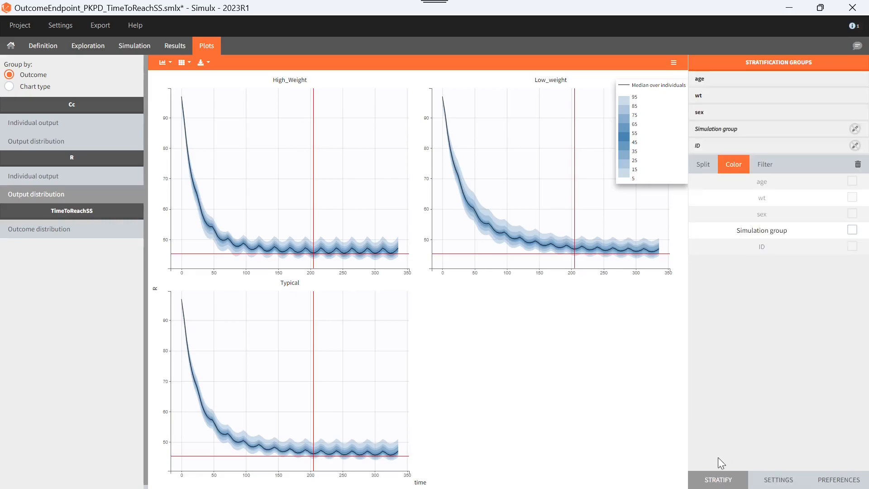
pyautogui.click(701, 165)
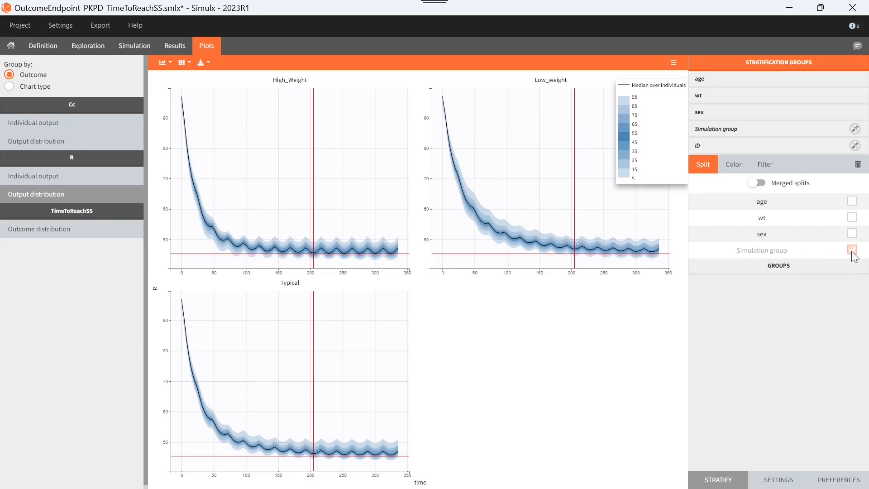
pyautogui.click(795, 189)
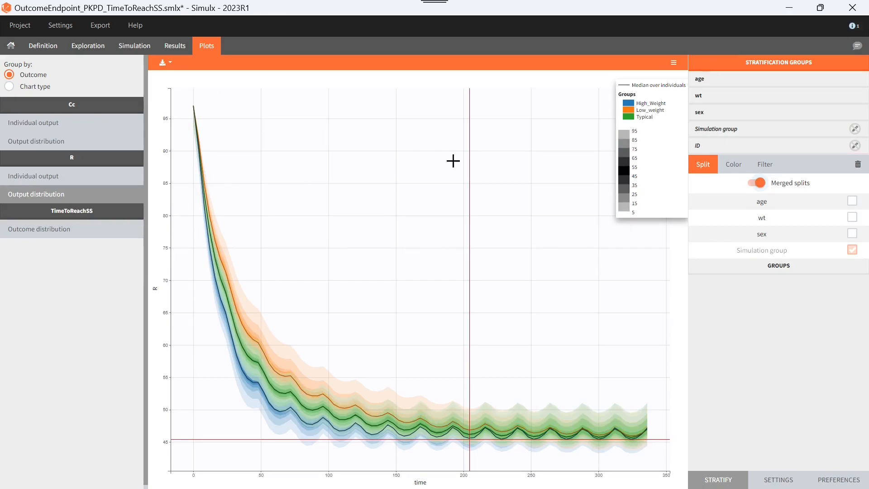
# - Move the legend into the empty middle of the plot and recolour the High_Weight simulation group light blue
pyautogui.click(727, 165)
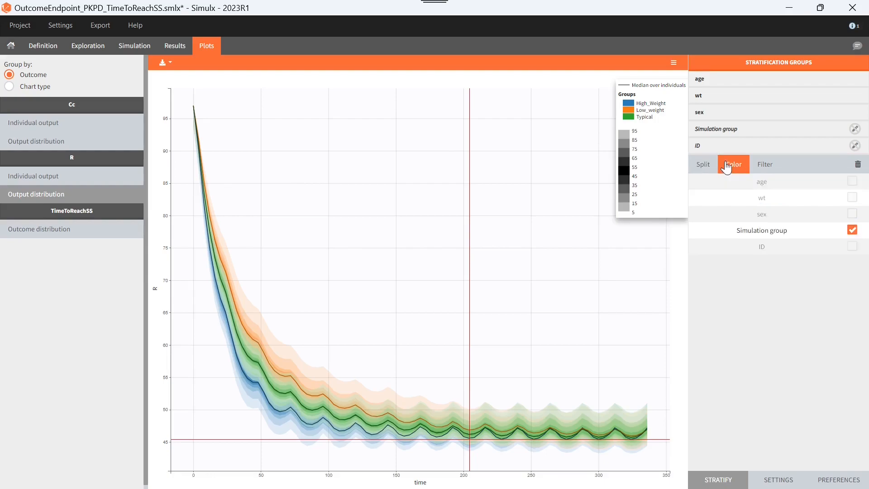
pyautogui.moveTo(646, 145); pyautogui.dragTo(414, 171)
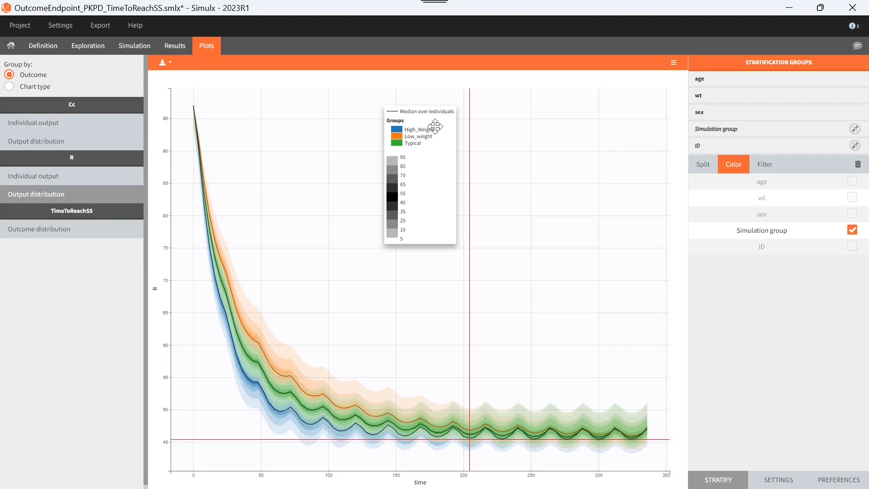
pyautogui.click(729, 131)
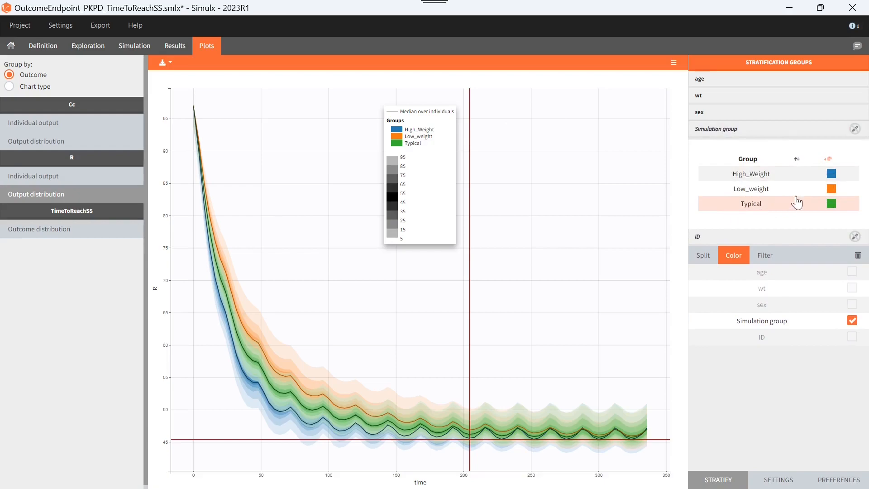
pyautogui.click(829, 159)
pyautogui.click(832, 173)
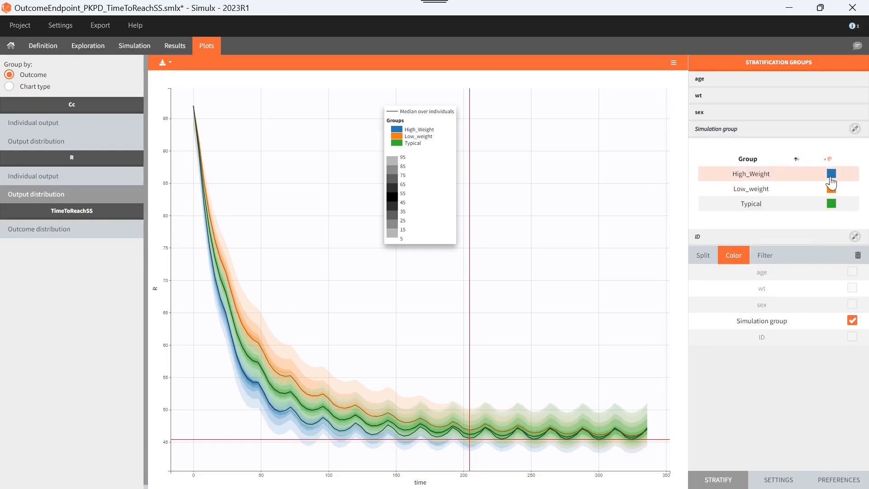
pyautogui.click(830, 193)
pyautogui.click(856, 152)
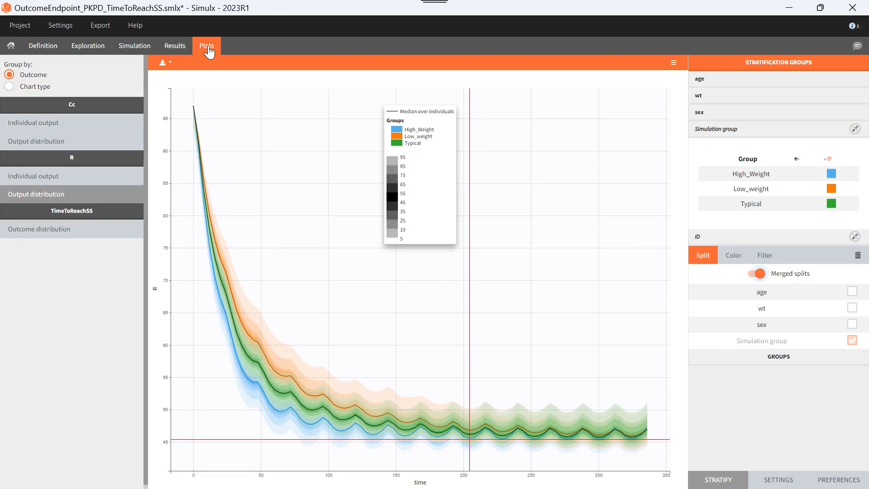
# - Turn off merged splits and filter the R output distribution to the Typical simulation group
pyautogui.click(770, 273)
pyautogui.click(765, 255)
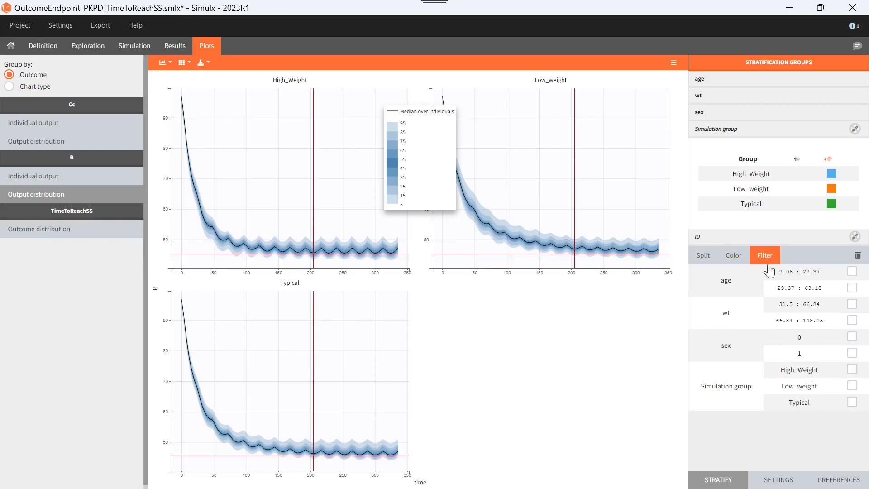
pyautogui.click(852, 402)
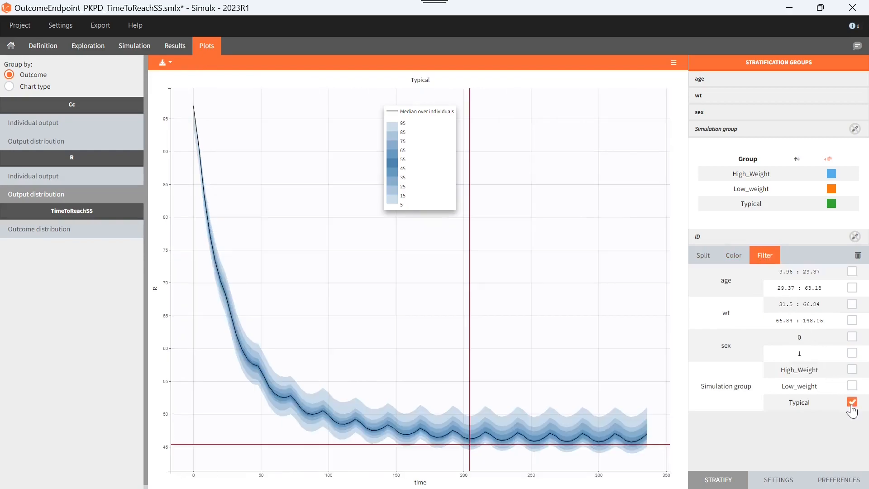
# - Split the Typical group's plot by sex with merged splits and check the colours assigned to the combined groups
pyautogui.click(700, 264)
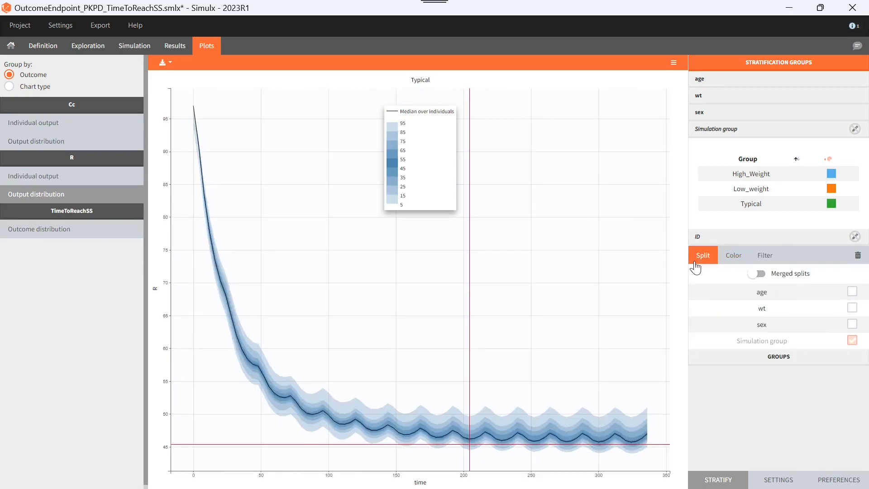
pyautogui.click(853, 324)
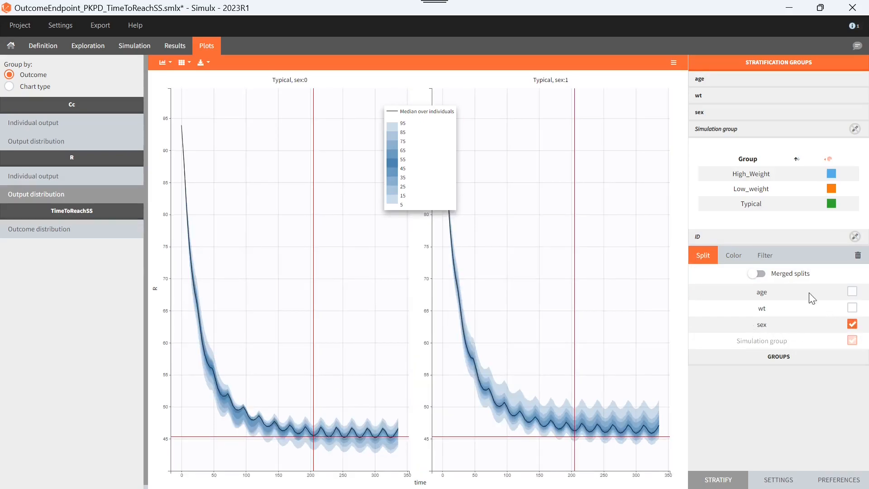
pyautogui.click(753, 274)
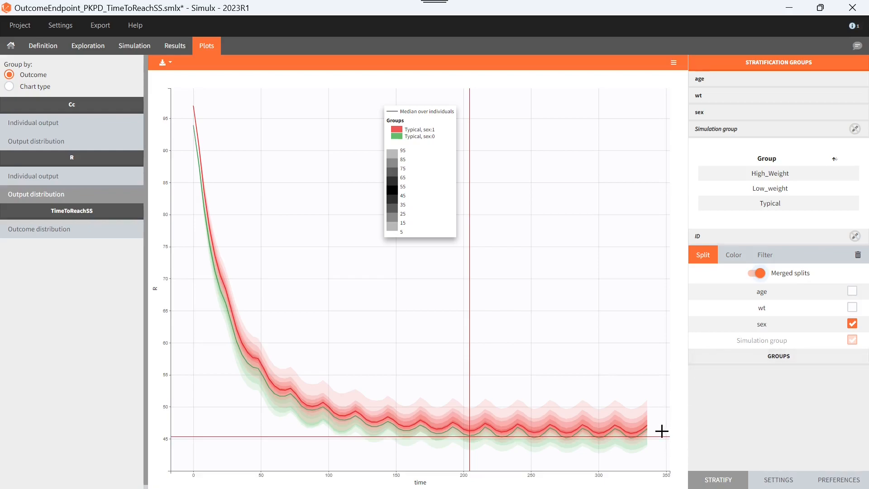
pyautogui.click(732, 256)
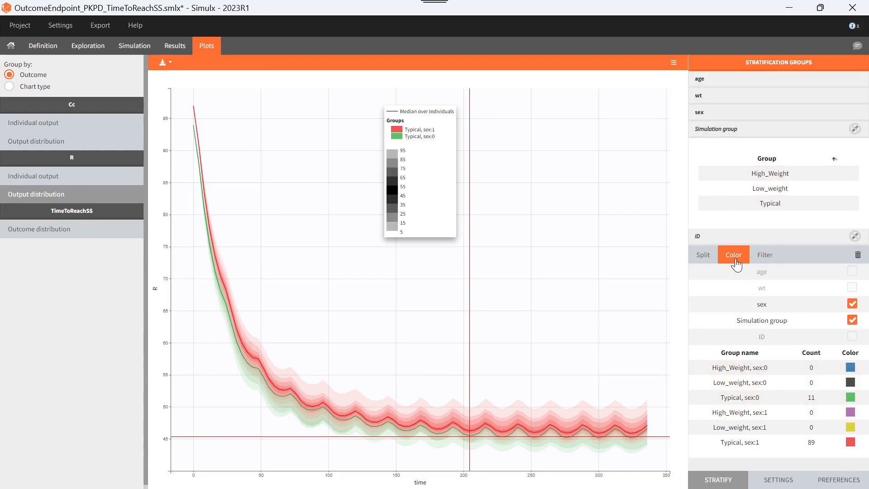
pyautogui.click(704, 256)
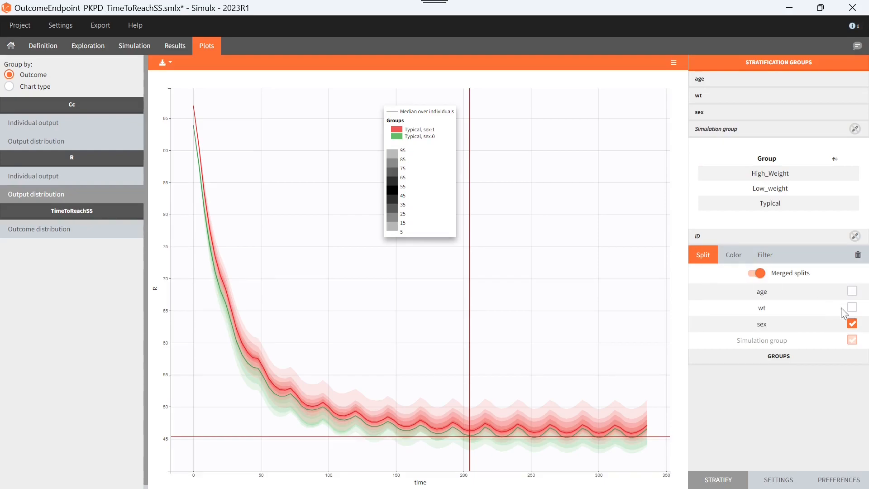
# - Replace the merged split by sex with a split by wt, and that one with a split by age
pyautogui.click(853, 325)
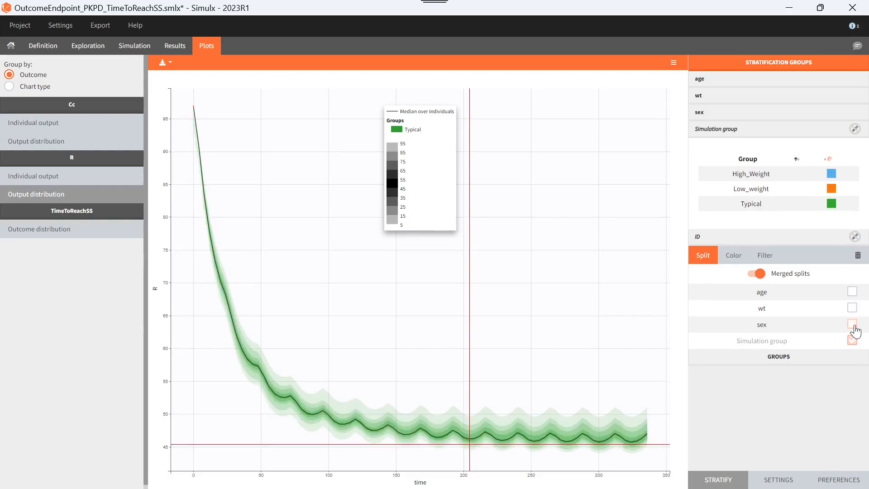
pyautogui.click(852, 309)
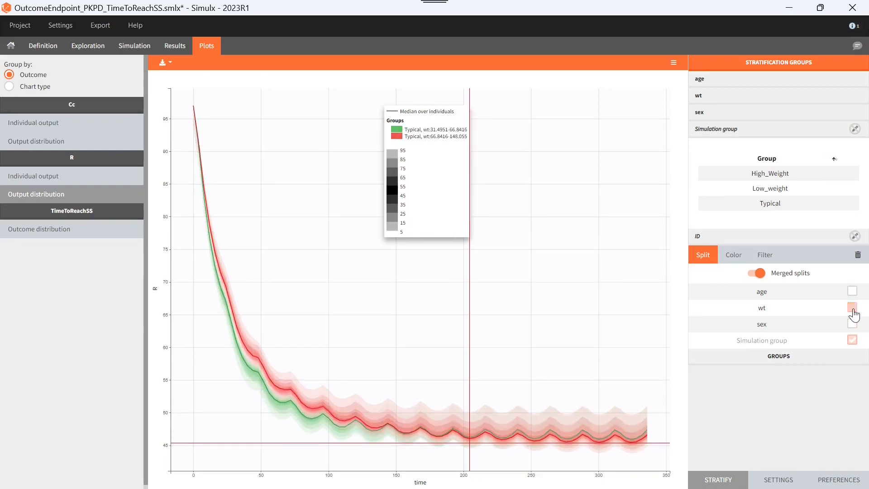
pyautogui.click(852, 308)
pyautogui.click(852, 291)
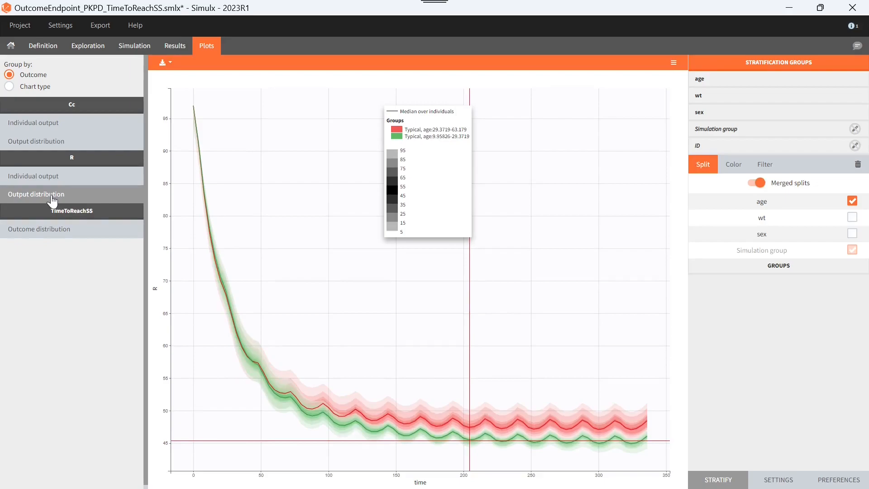
# - Merge the dose-level splits in the TMDD_exploration project's output distribution and open the Exploration view for comparison
pyautogui.click(52, 181)
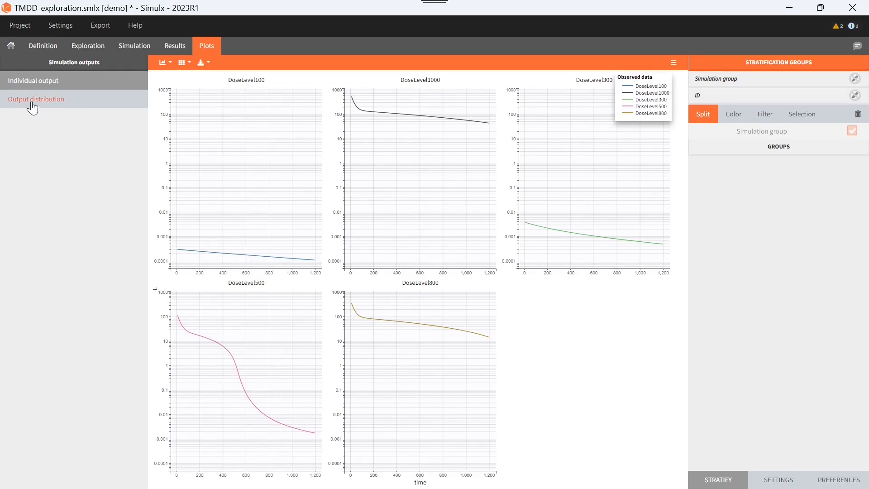
pyautogui.click(62, 108)
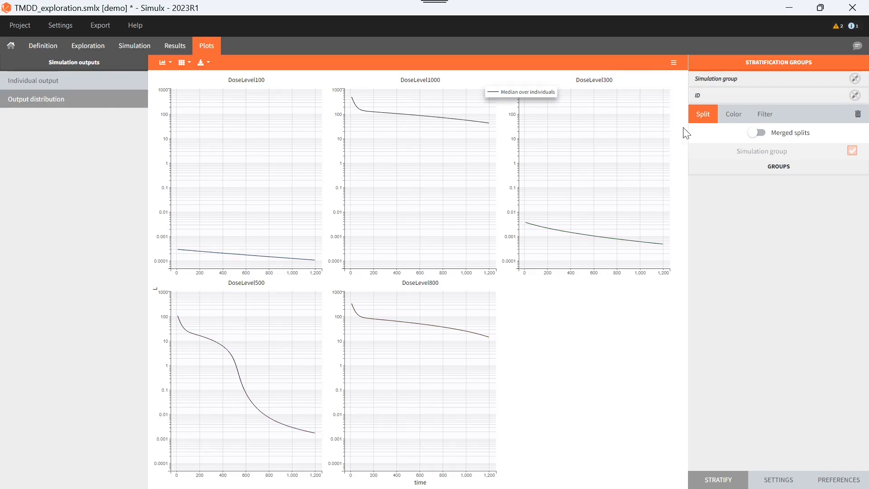
pyautogui.click(781, 138)
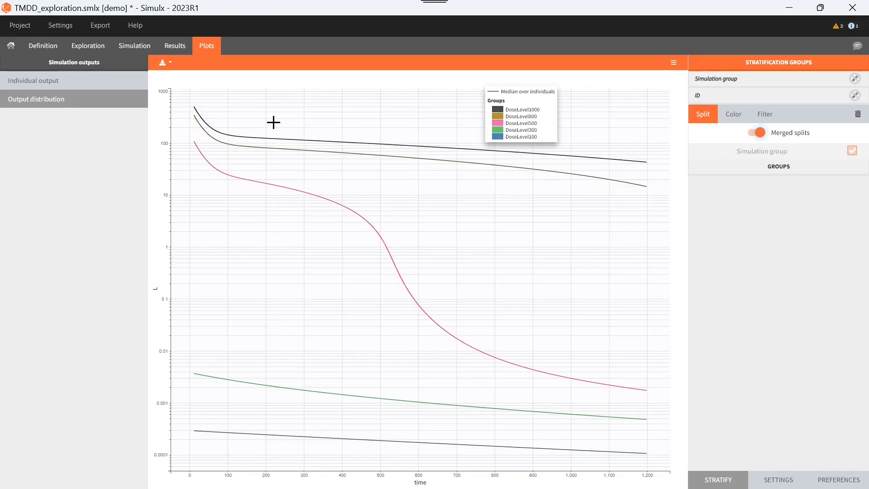
pyautogui.click(88, 48)
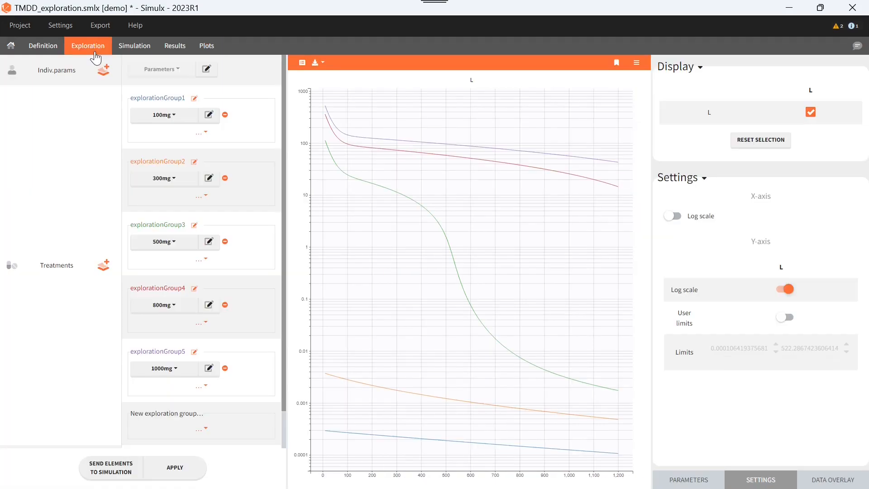